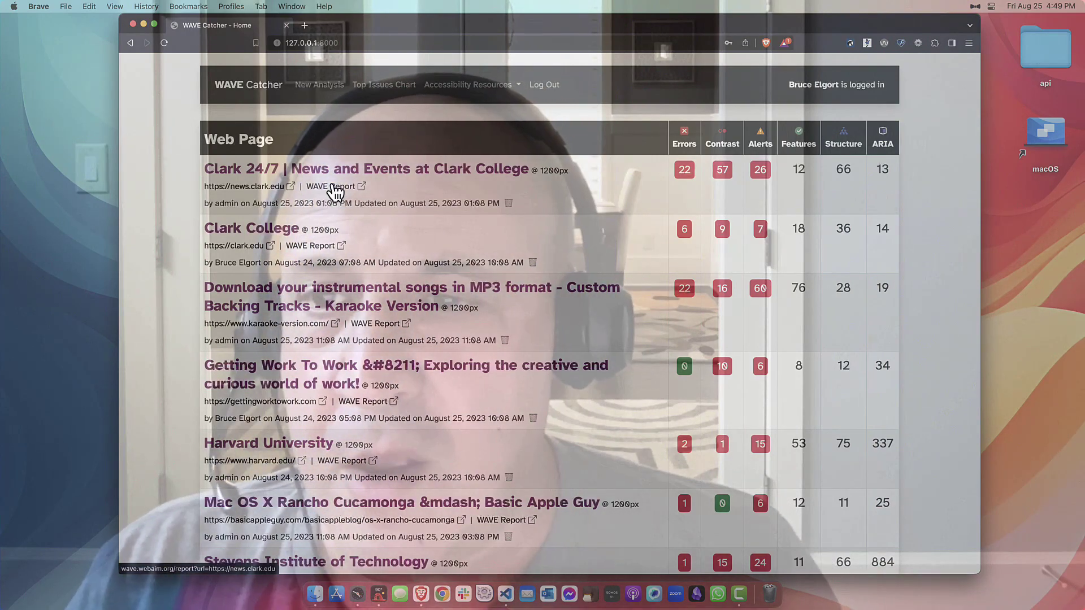
left_click(321, 85)
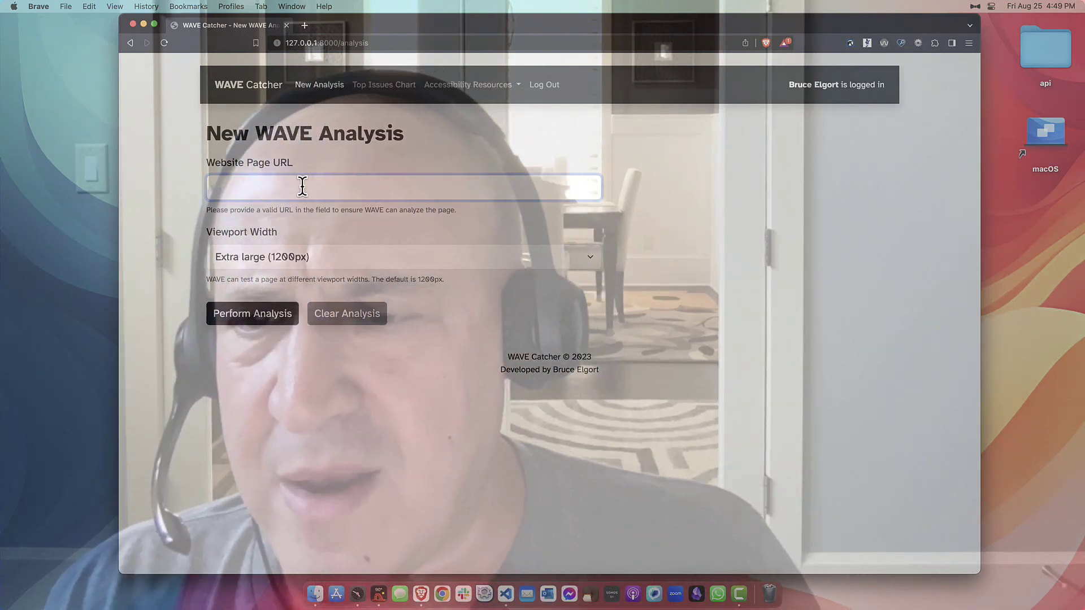
left_click(302, 186)
type("https:")
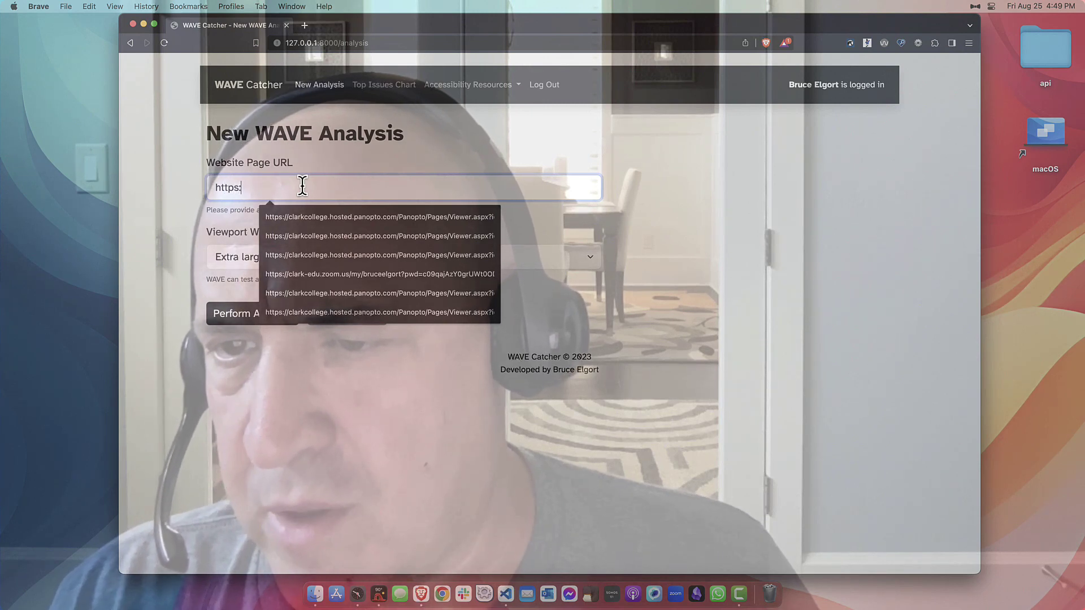
type("//google.com")
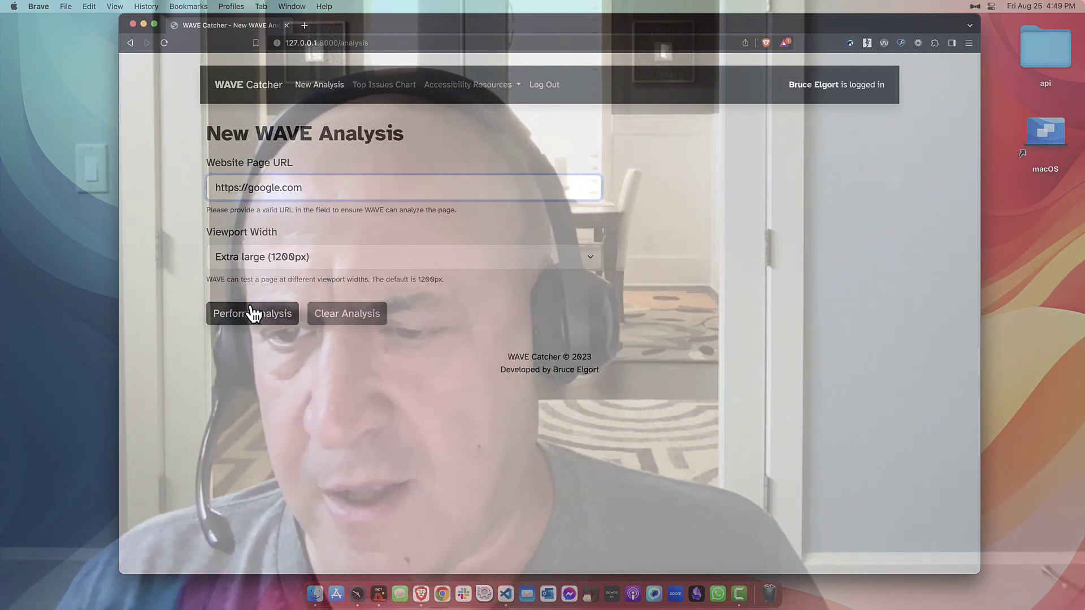
left_click(251, 315)
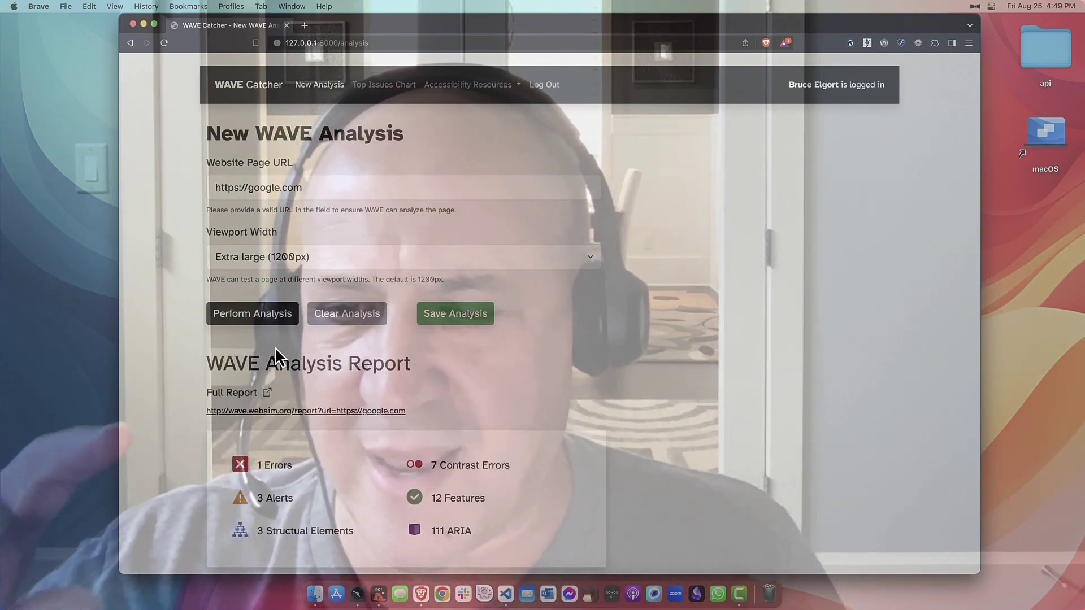
scroll(290, 343, "down", 5)
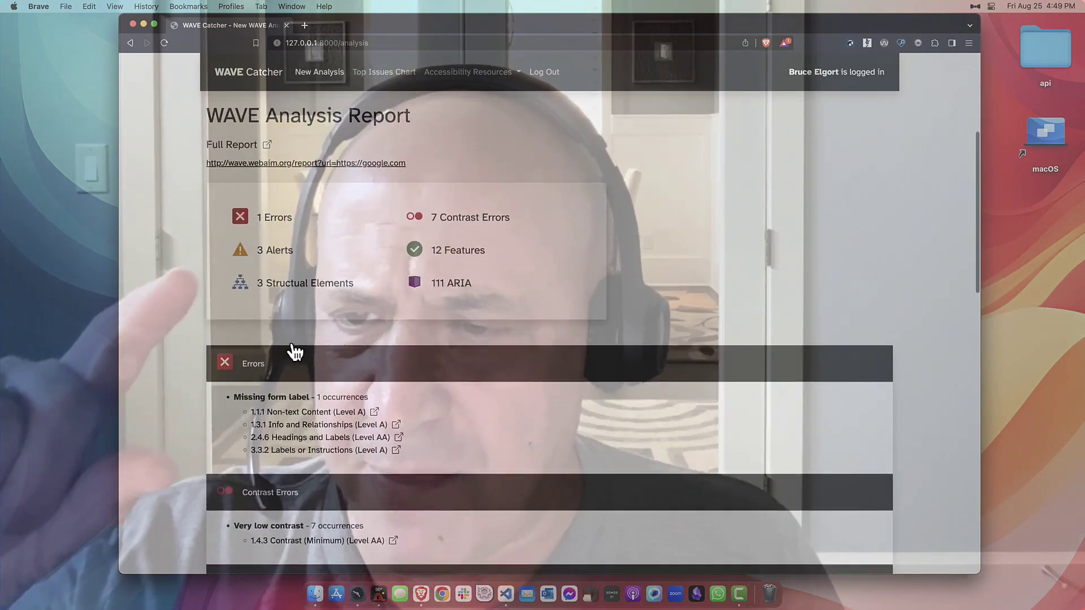
scroll(294, 351, "down", 4)
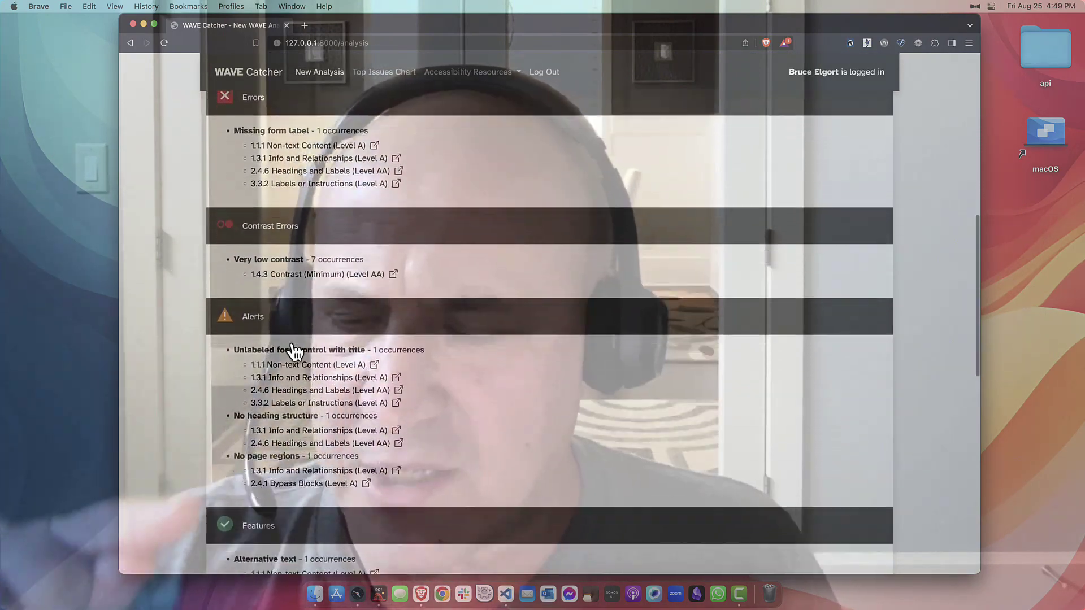
scroll(293, 346, "up", 2)
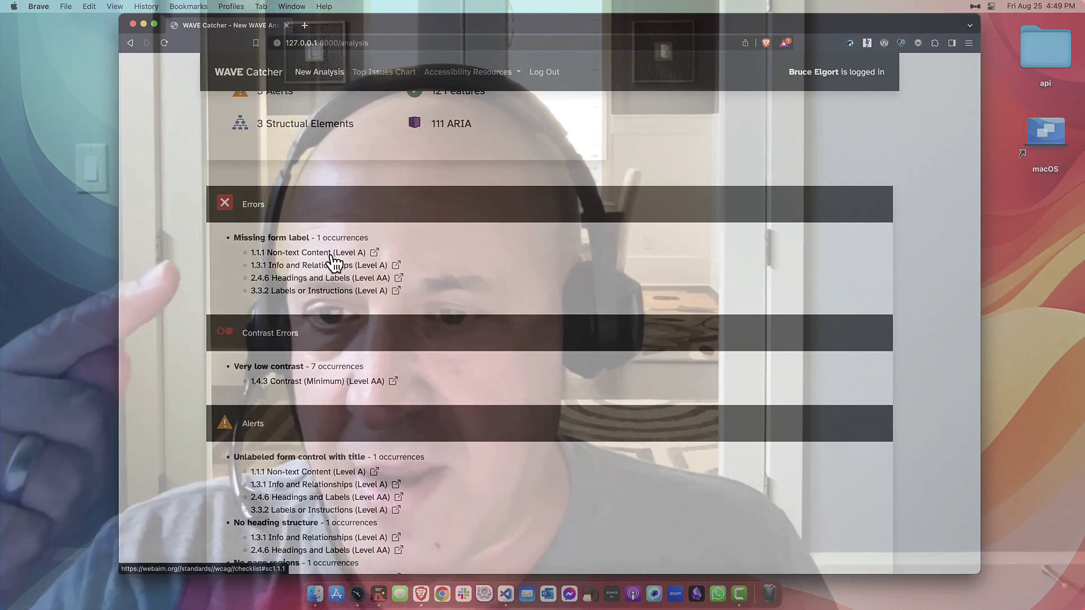
- Read the 1.1.1 Non-text Content guideline details, then return to the google.com results
left_click(333, 254)
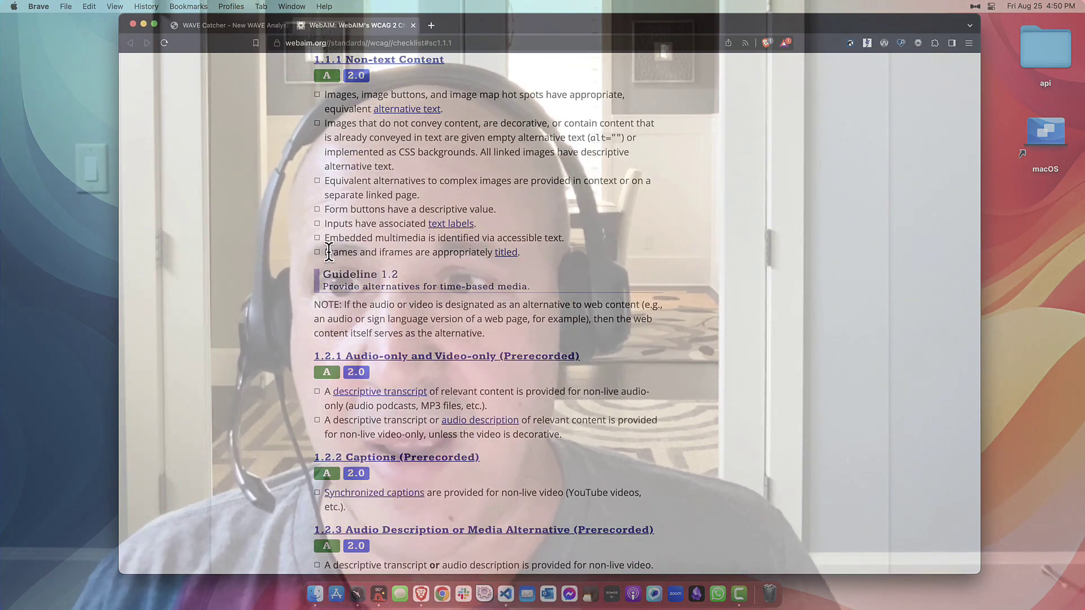
key("super+w")
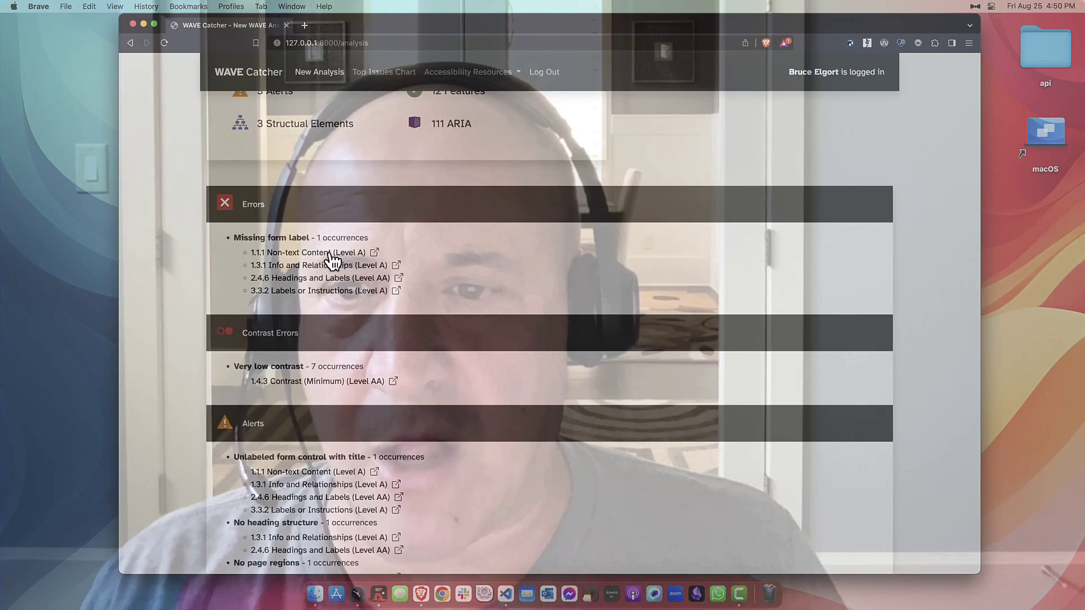
scroll(333, 261, "up", 5)
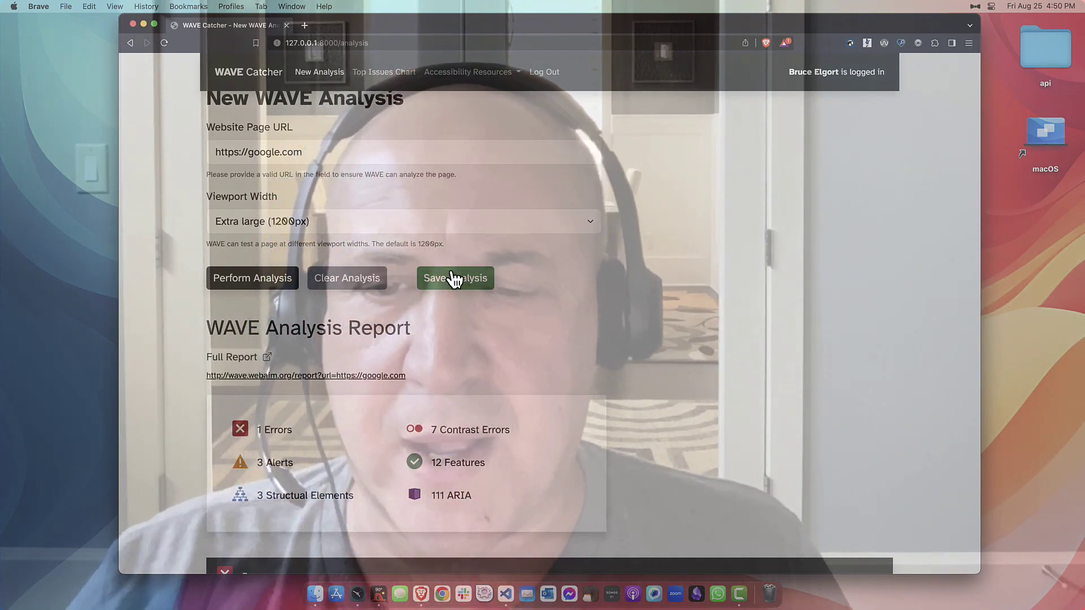
- Save the google.com analysis and check that Google appears in the home list
left_click(452, 277)
scroll(177, 103, "down", 1)
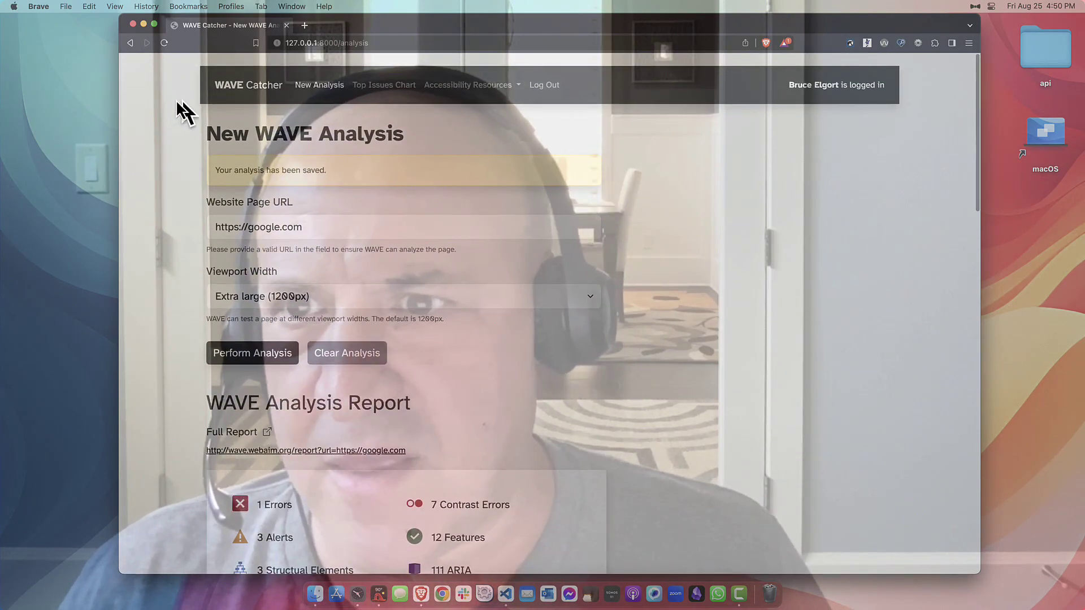
left_click(245, 87)
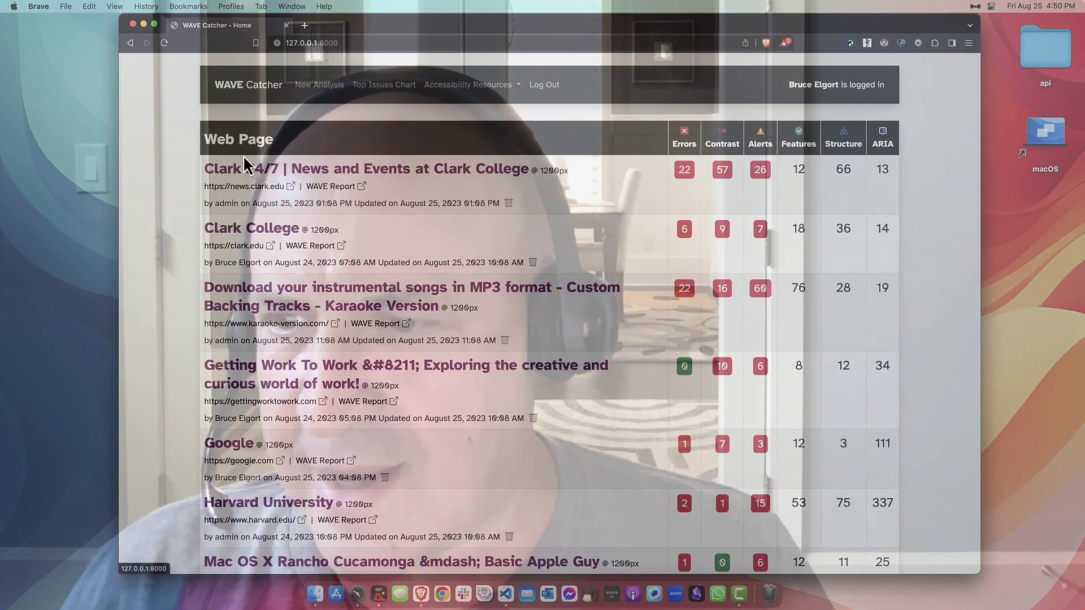
scroll(244, 162, "down", 5)
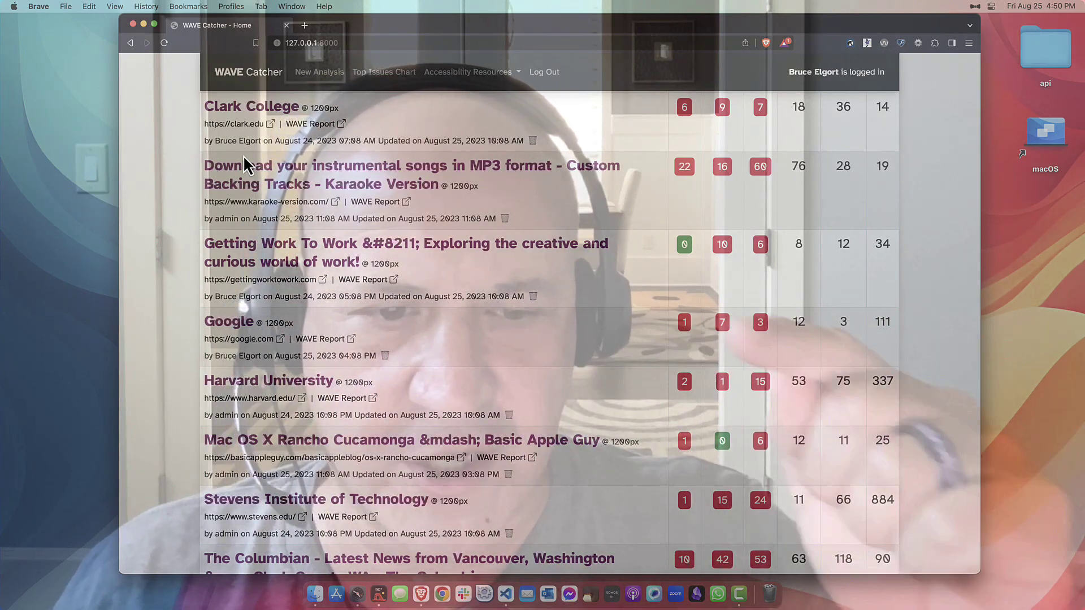
scroll(266, 142, "up", 4)
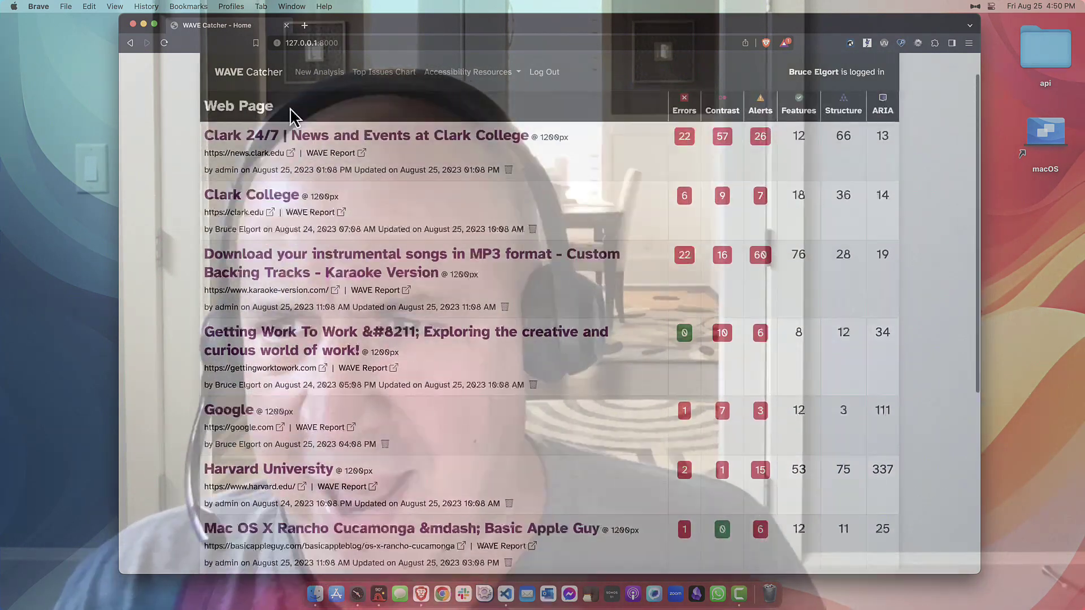
left_click(318, 85)
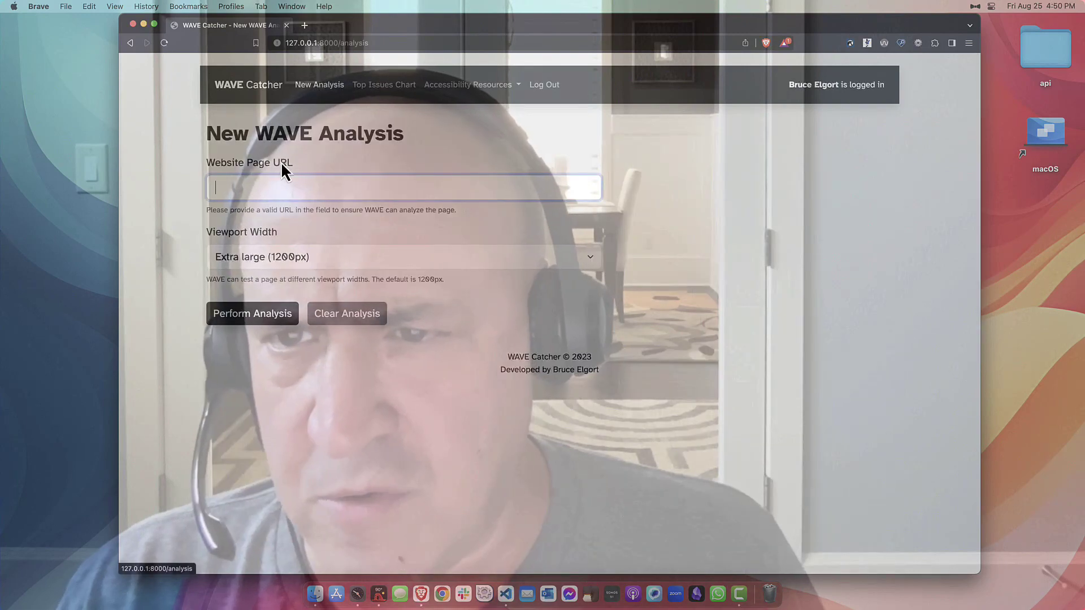
left_click(274, 182)
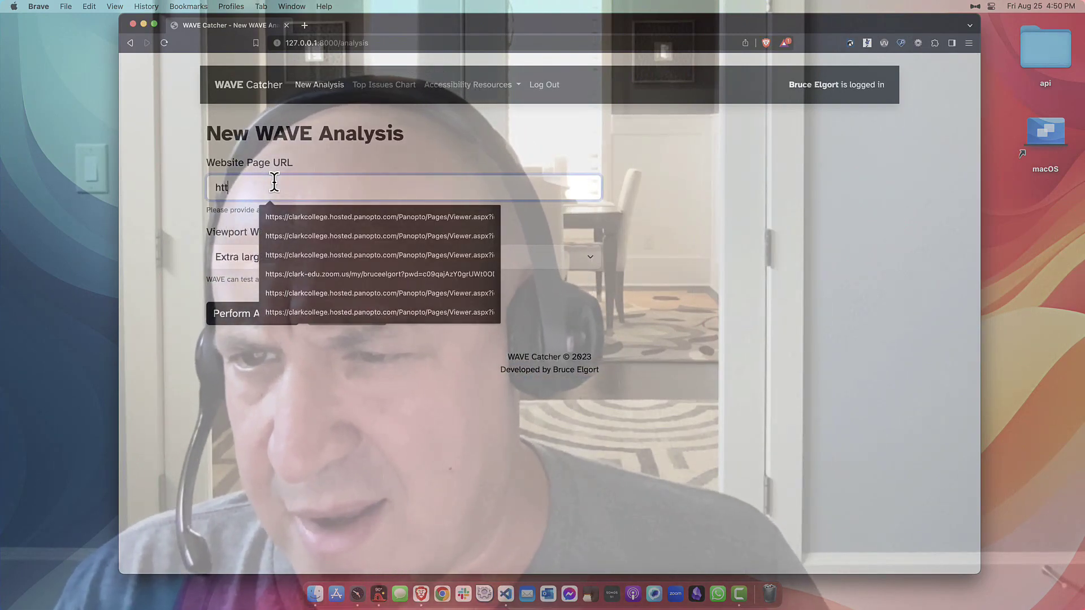
type("https:")
key("BackSpace")
key("BackSpace")
key("BackSpace")
key("BackSpace")
key("BackSpace")
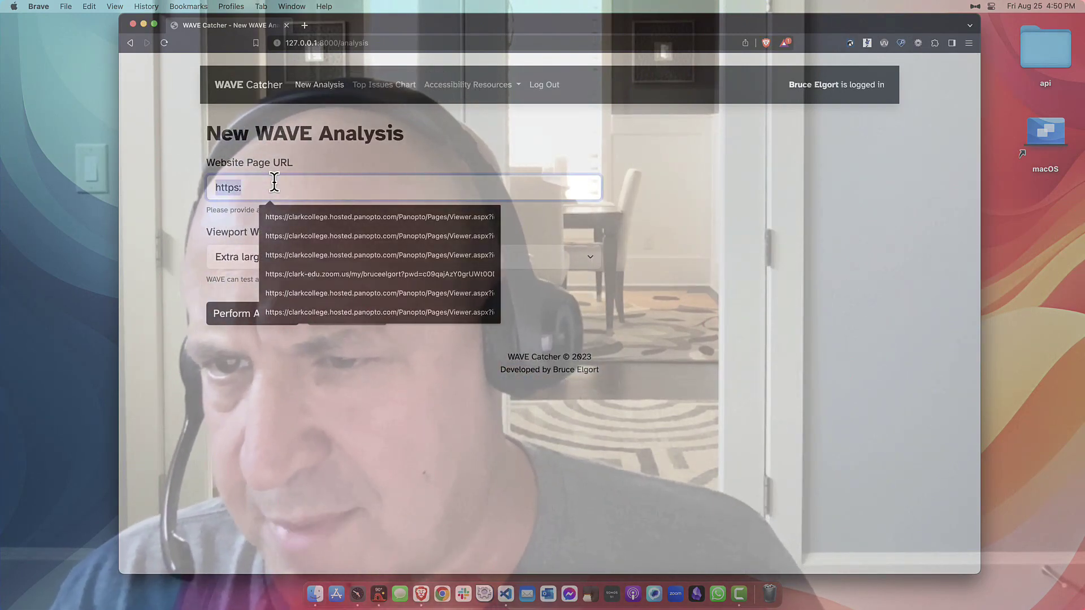
type("ttps://")
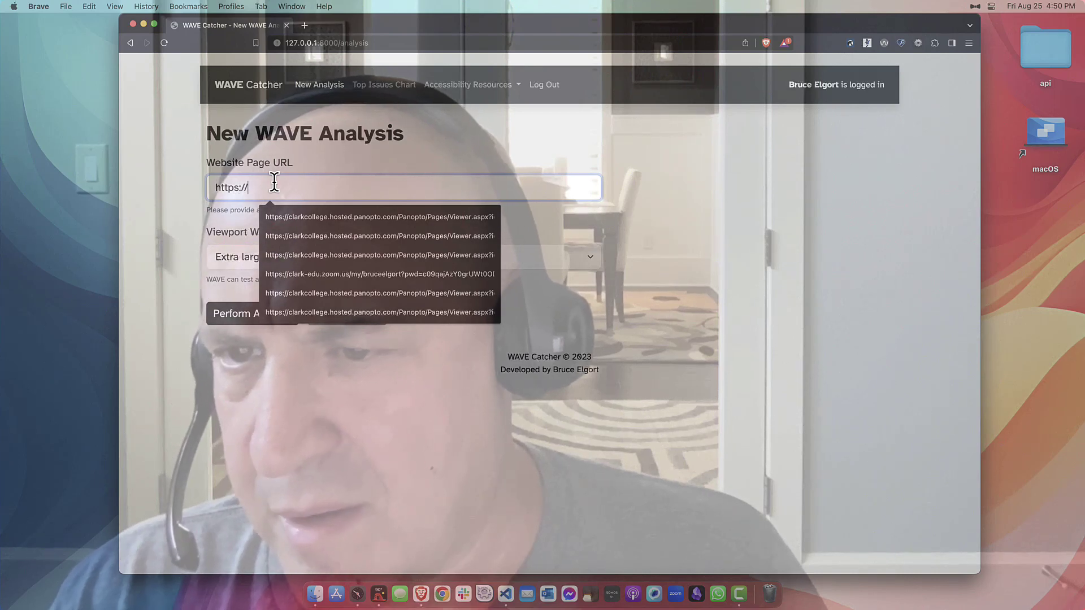
type("google.com")
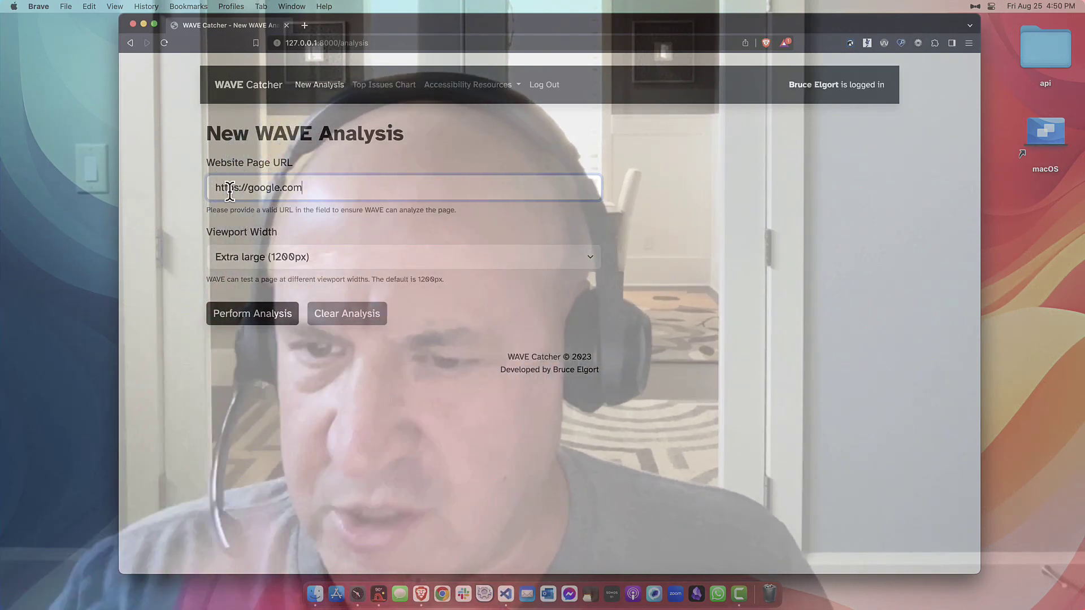
left_click(258, 313)
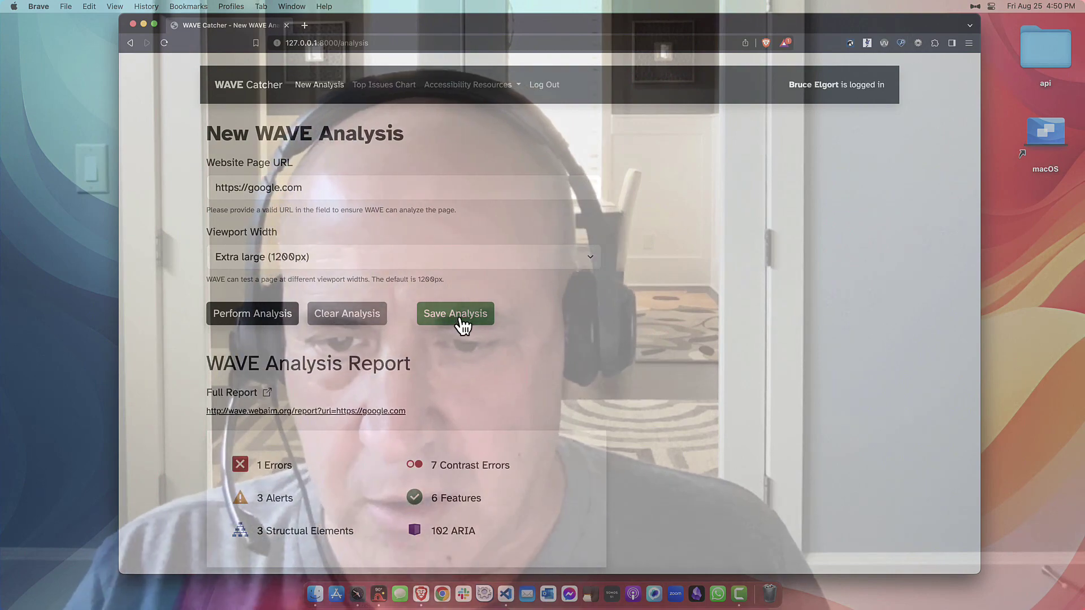
left_click(461, 316)
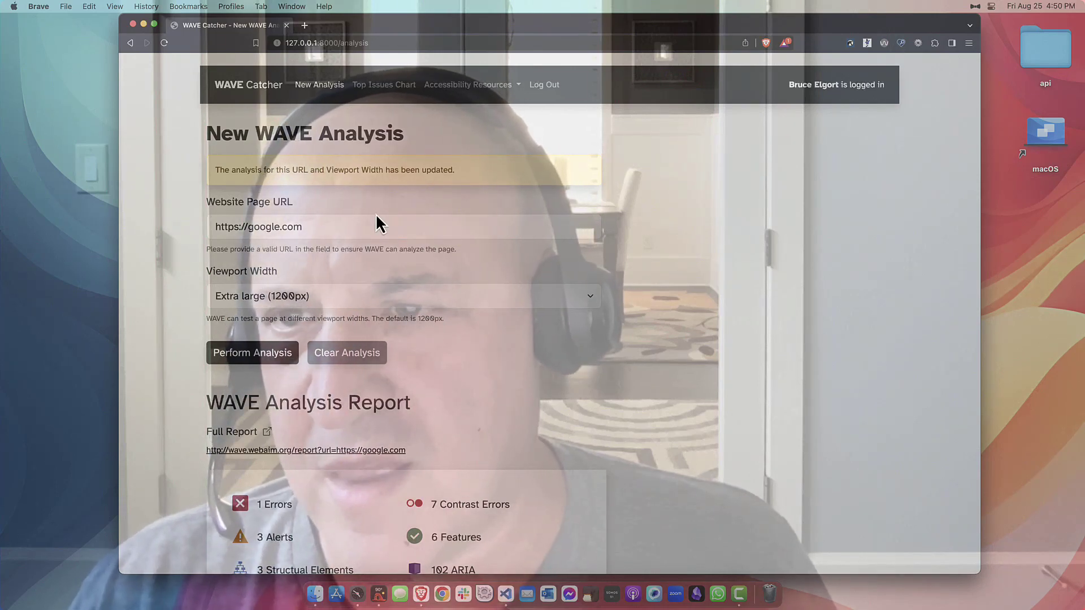
- Delete the Google row from the home list of saved analyses, confirming with OK
left_click(260, 93)
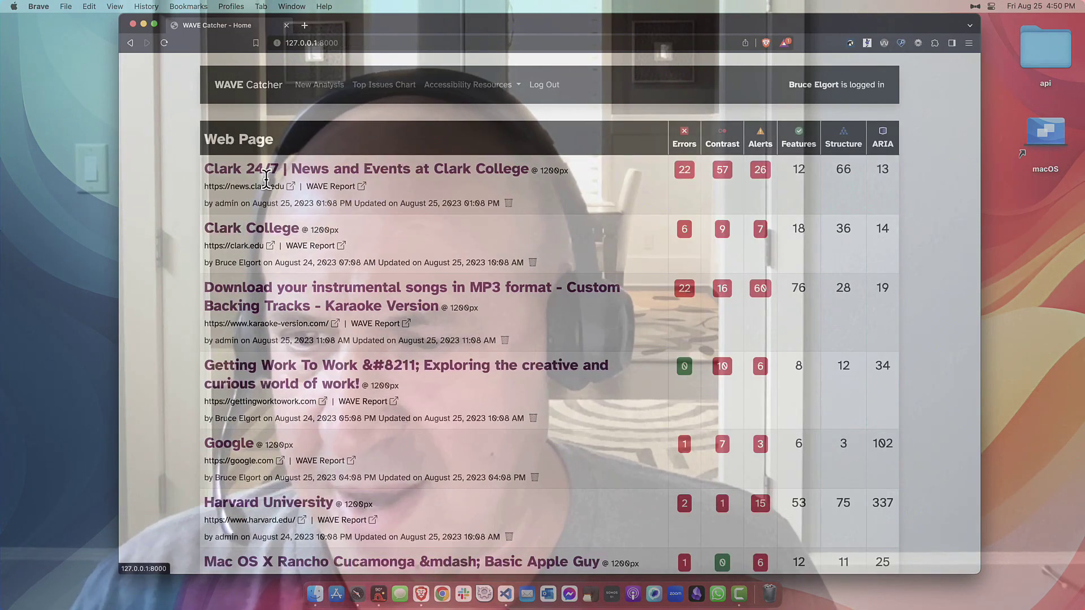
scroll(307, 224, "down", 3)
scroll(307, 224, "down", 1)
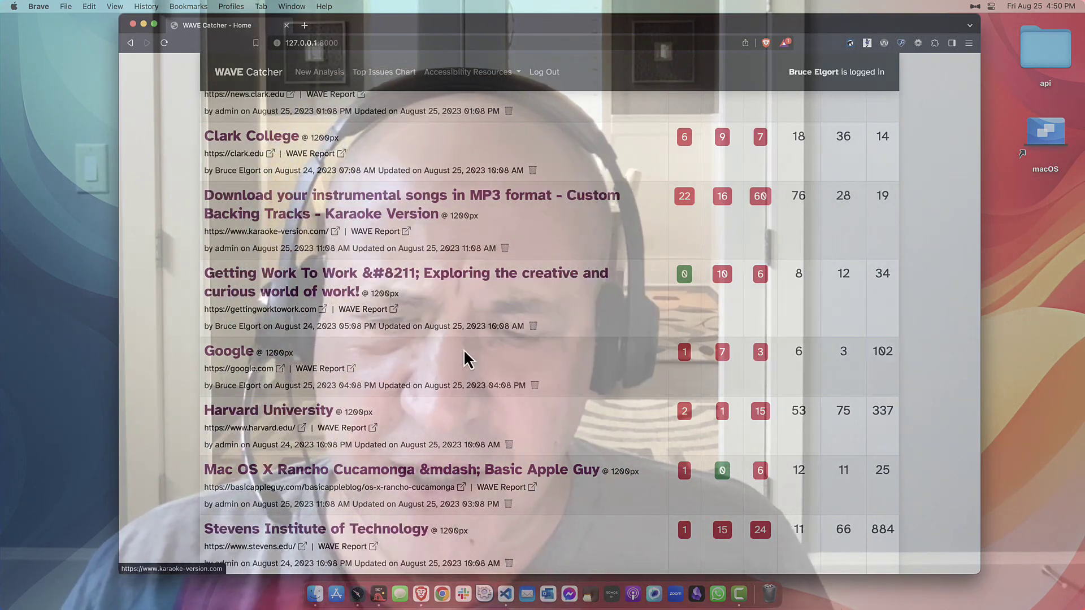
left_click(534, 385)
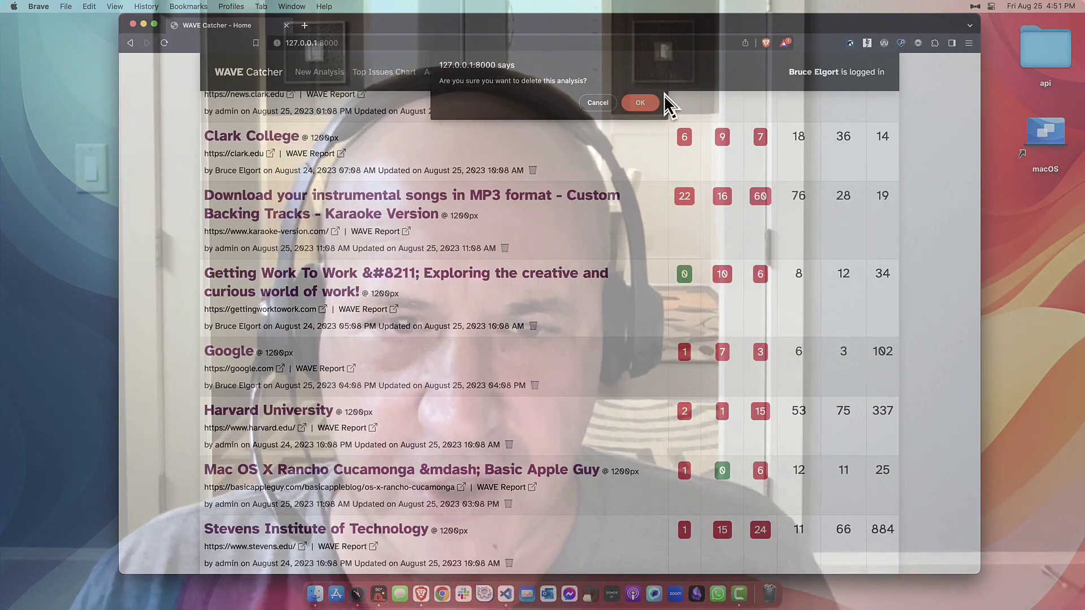
left_click(641, 103)
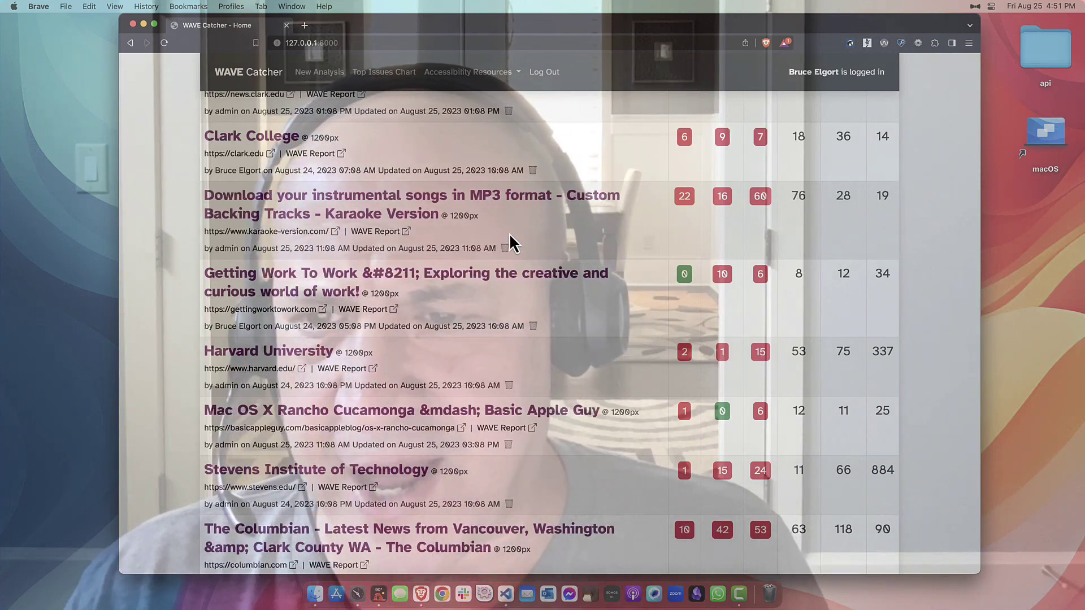
scroll(511, 243, "up", 3)
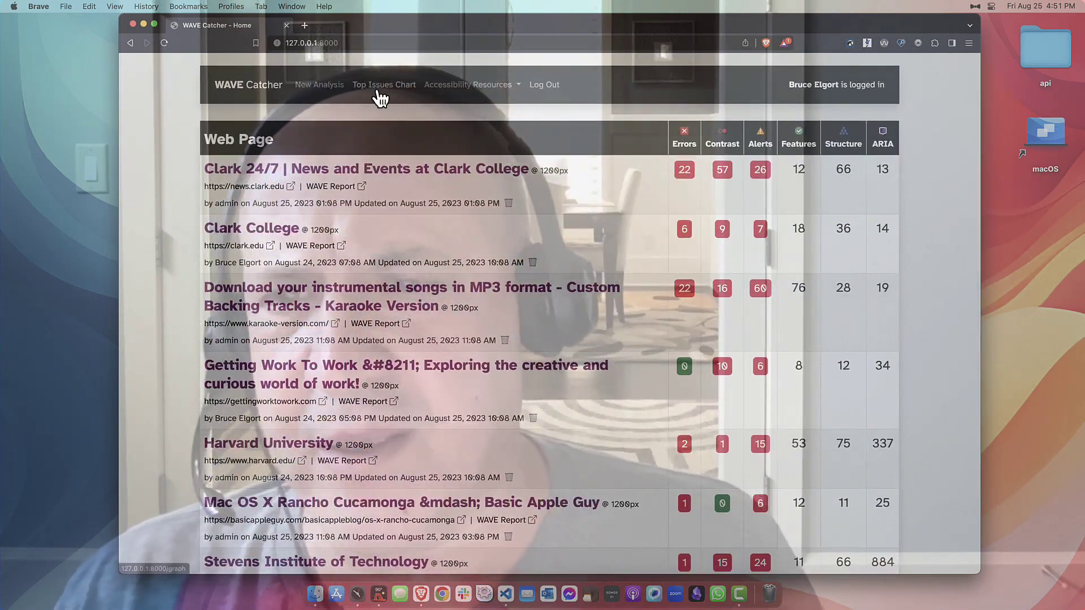
- View the Top Issues Chart of the top 10 issues, led by link_redundant at 6
left_click(374, 94)
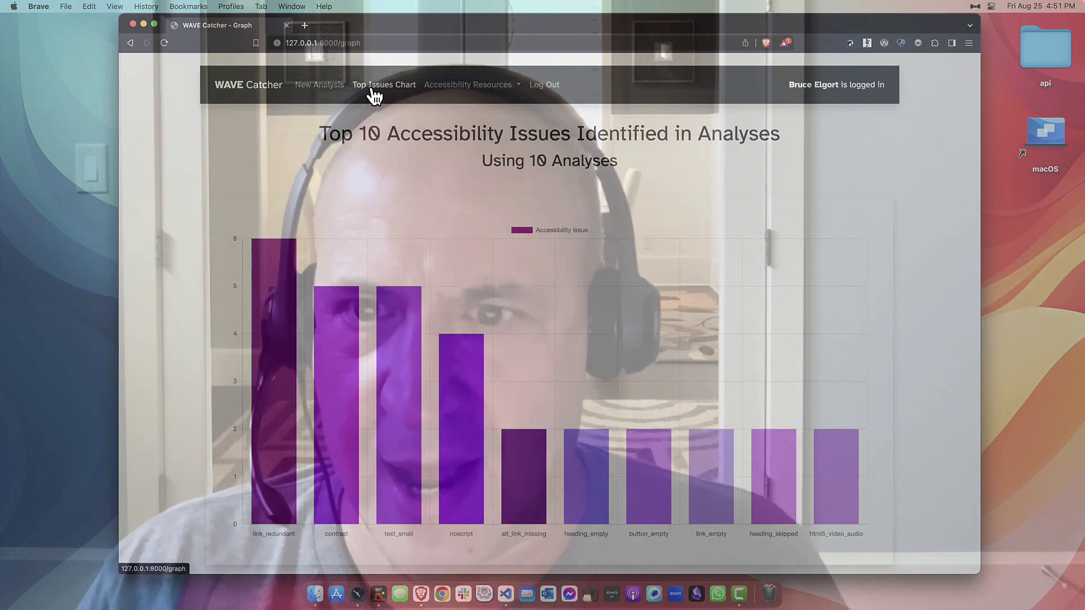
scroll(380, 128, "down", 1)
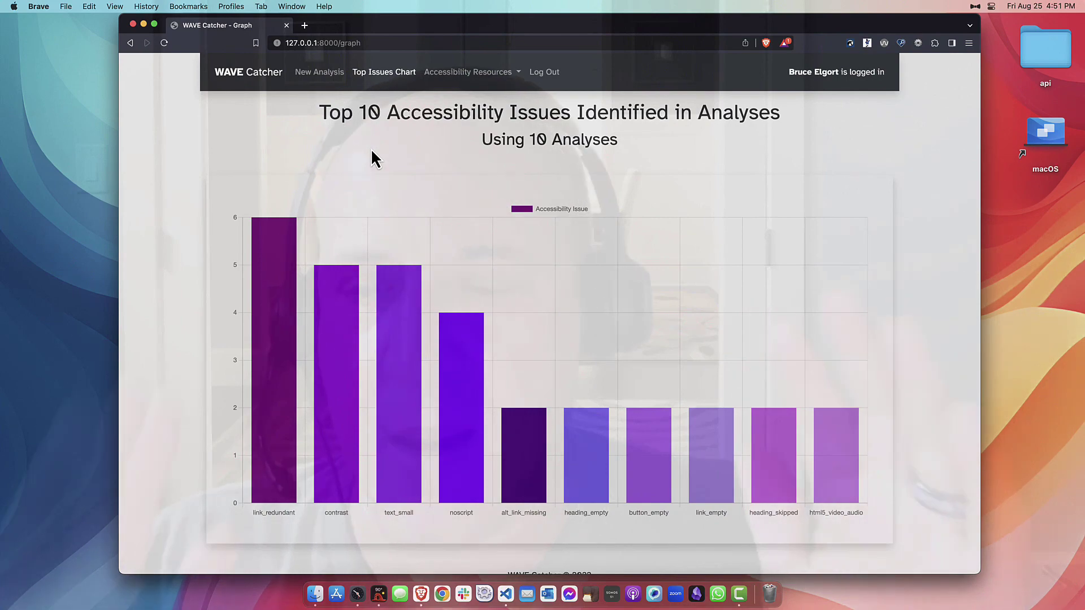
scroll(350, 203, "up", 2)
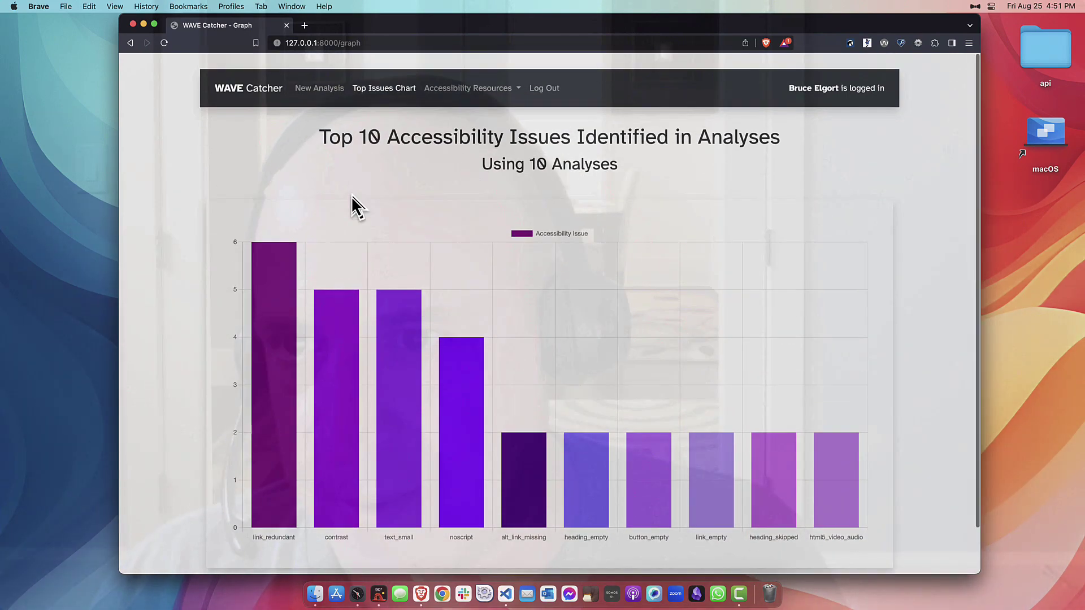
- Go back to the home list of saved analyses, topped by Clark 24/7
left_click(229, 87)
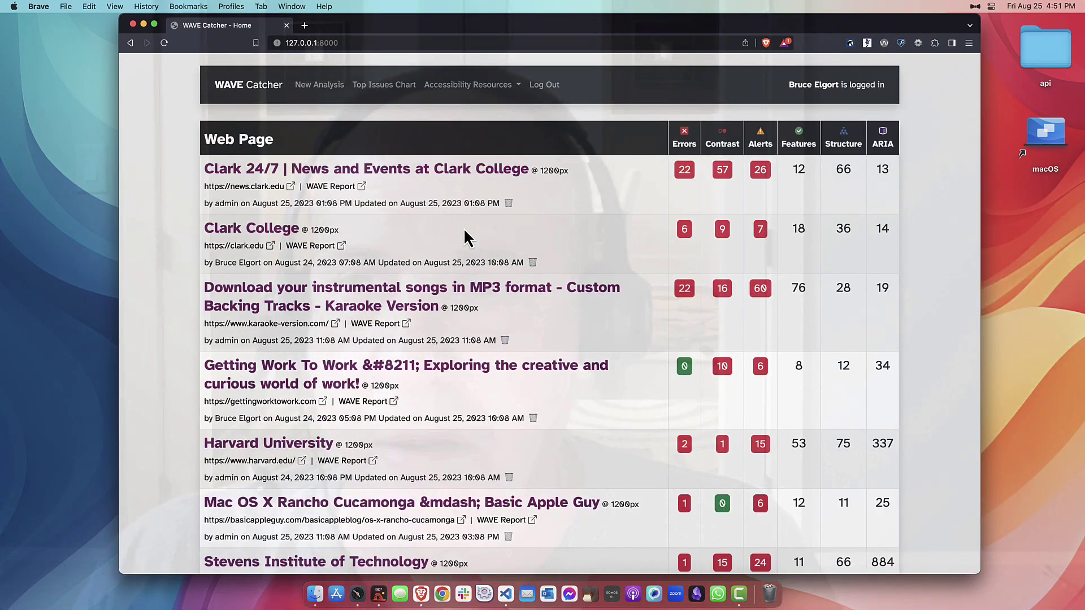
scroll(465, 237, "down", 6)
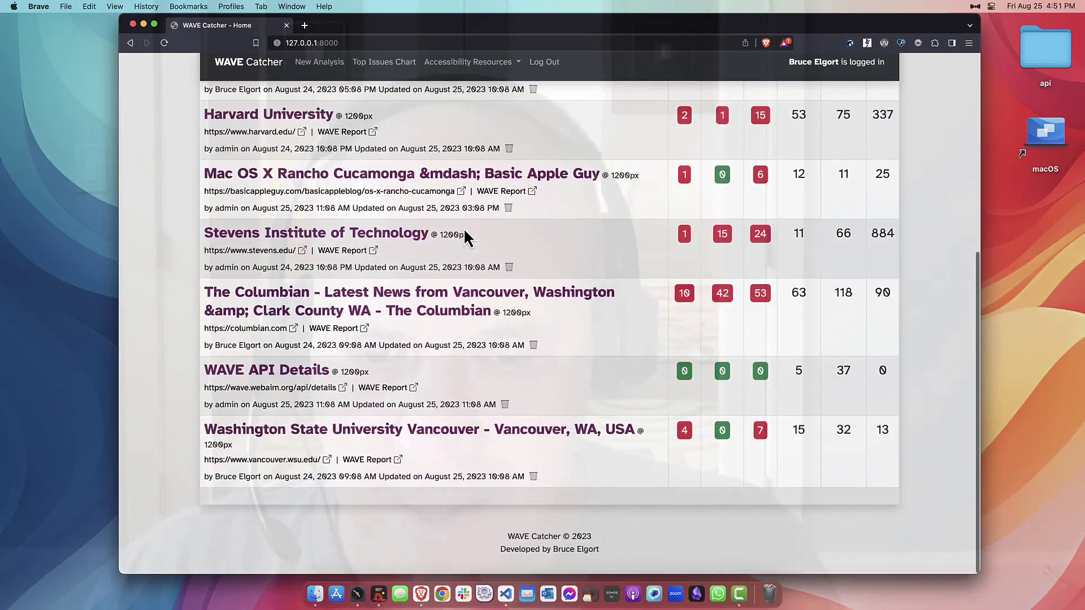
scroll(464, 237, "up", 8)
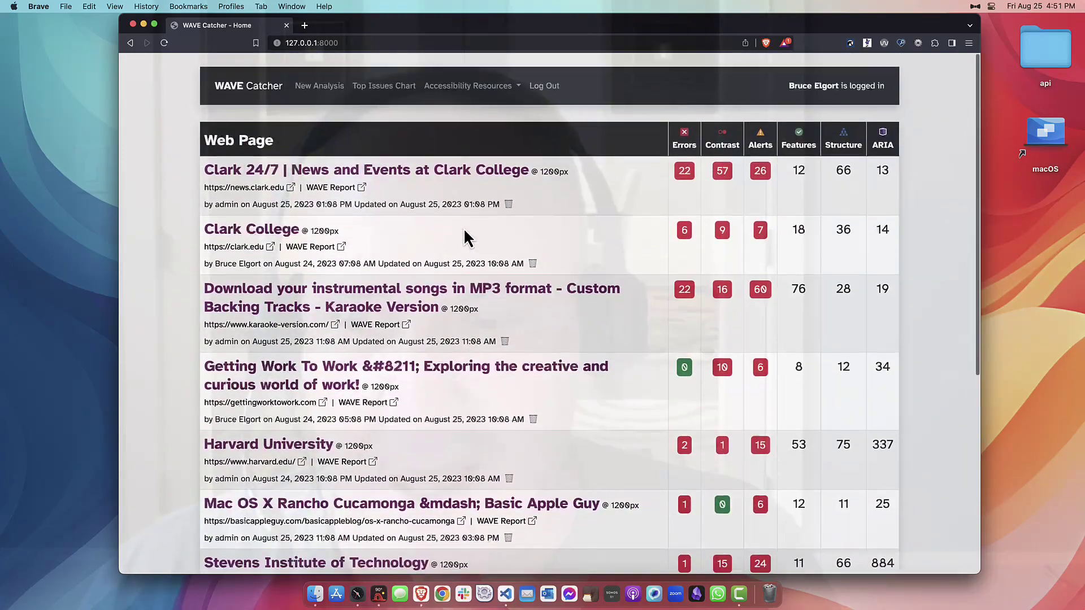